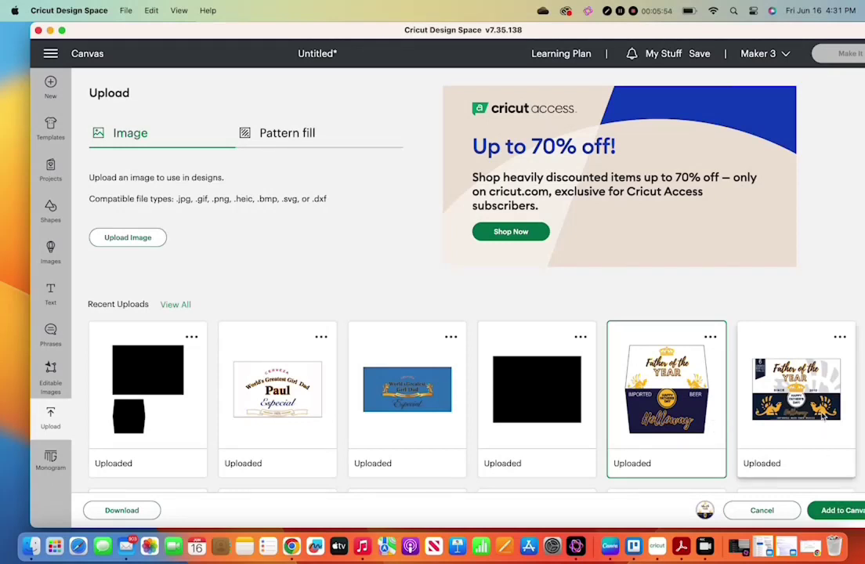
Step: Add the Father of the Year box label upload to the canvas with the other label
left_click(822, 417)
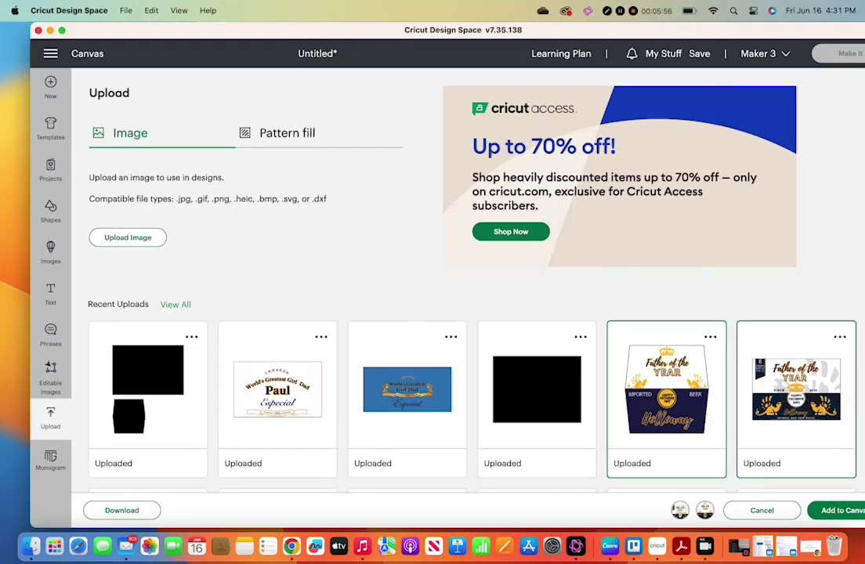
left_click(853, 509)
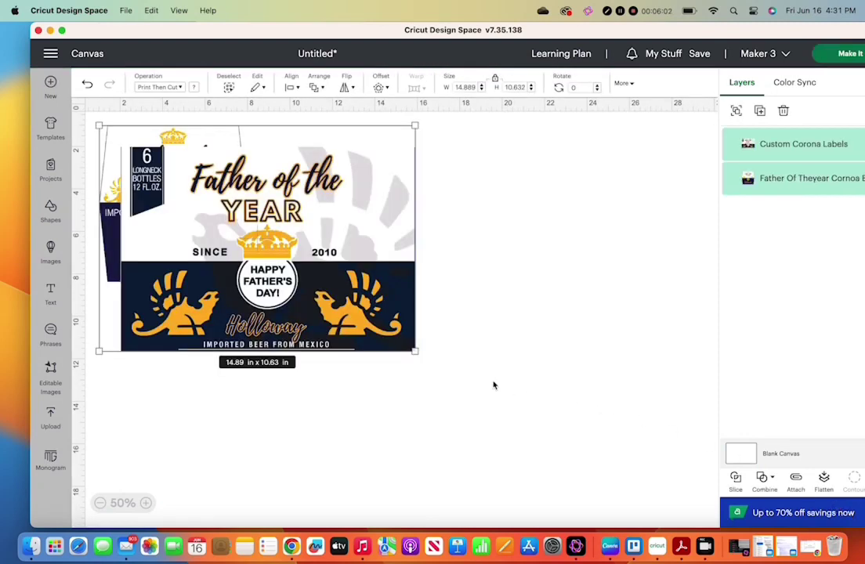
Step: Move the 13.89 x 9.63 in box label to the top left and the bottle label below it
left_click_drag(251, 265, 523, 409)
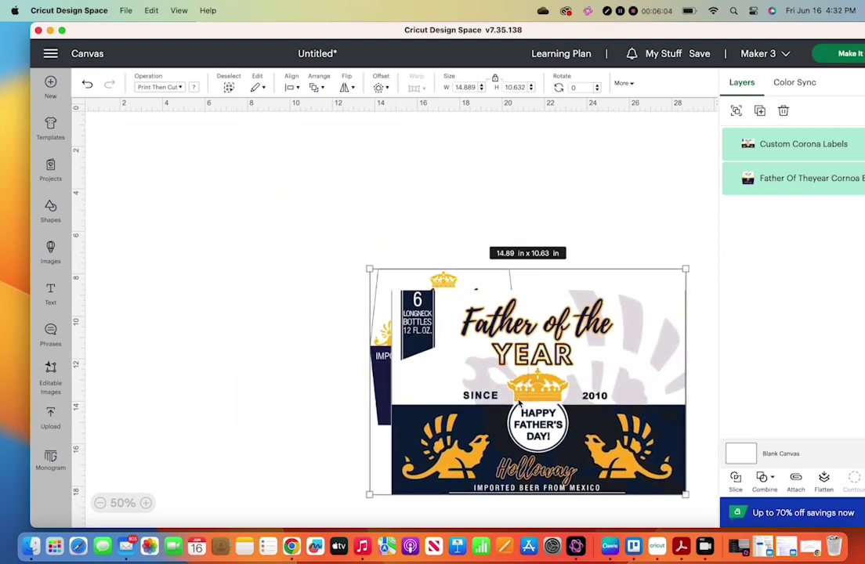
left_click(156, 148)
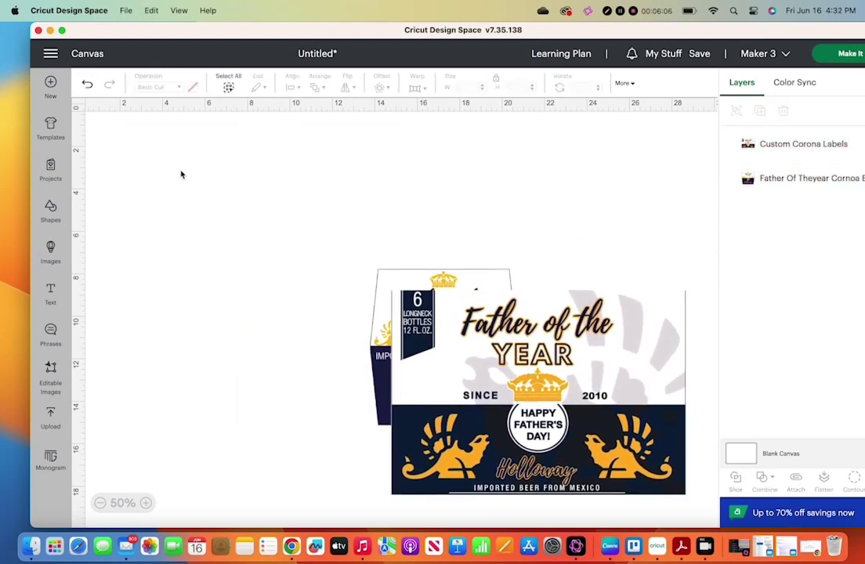
left_click(520, 384)
left_click_drag(520, 384, 220, 228)
left_click_drag(466, 330, 228, 445)
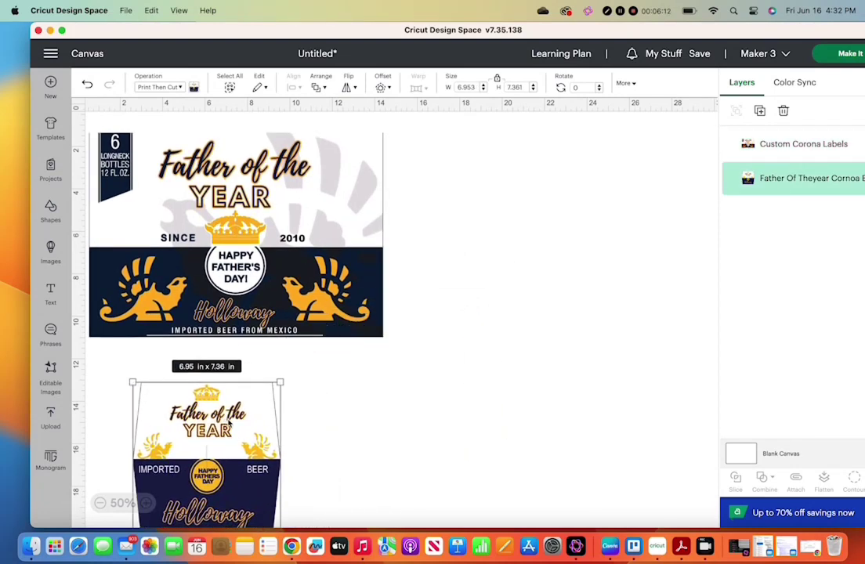
scroll(298, 376, "right", 2)
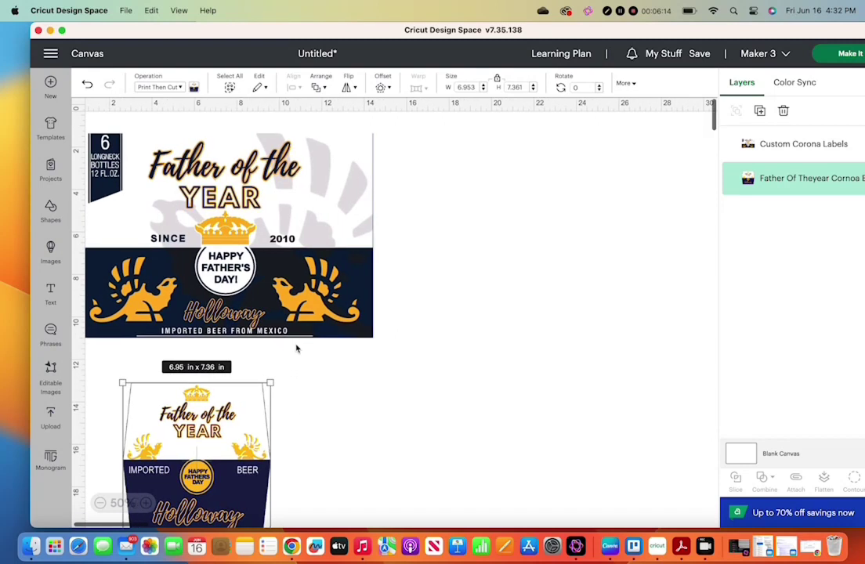
mouse_move(231, 265)
left_mouse_down()
mouse_move(225, 284)
mouse_move(240, 279)
left_mouse_up()
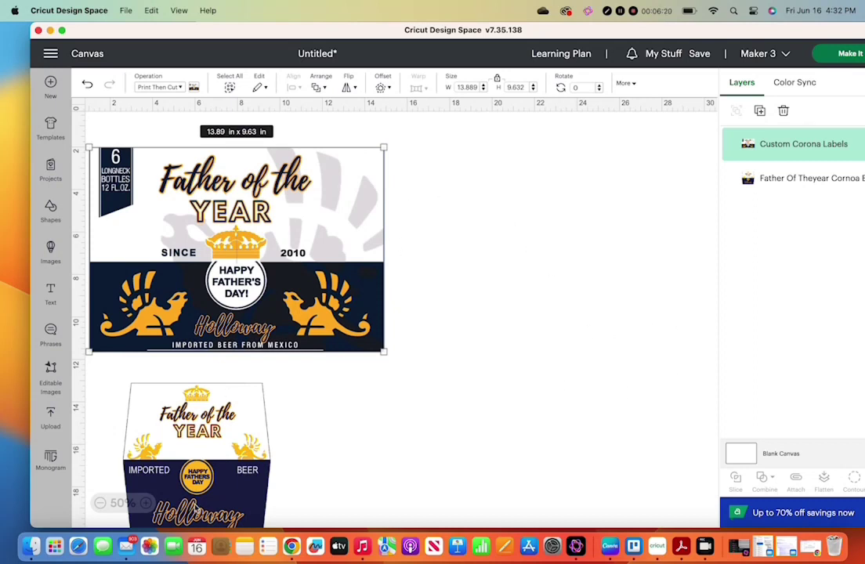
Step: Resize the bottle label to 3.375 x 3.625 in and relock its proportions
left_click(169, 439)
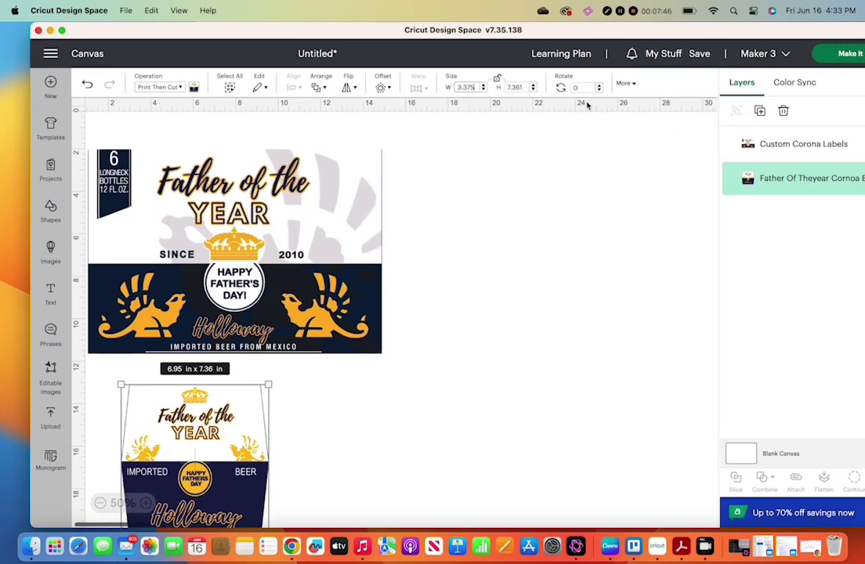
left_click(525, 87)
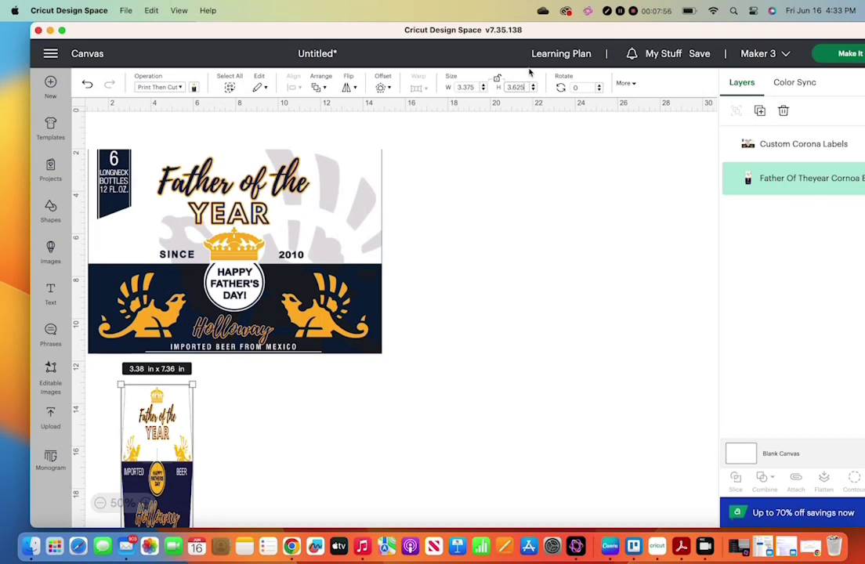
key("Return")
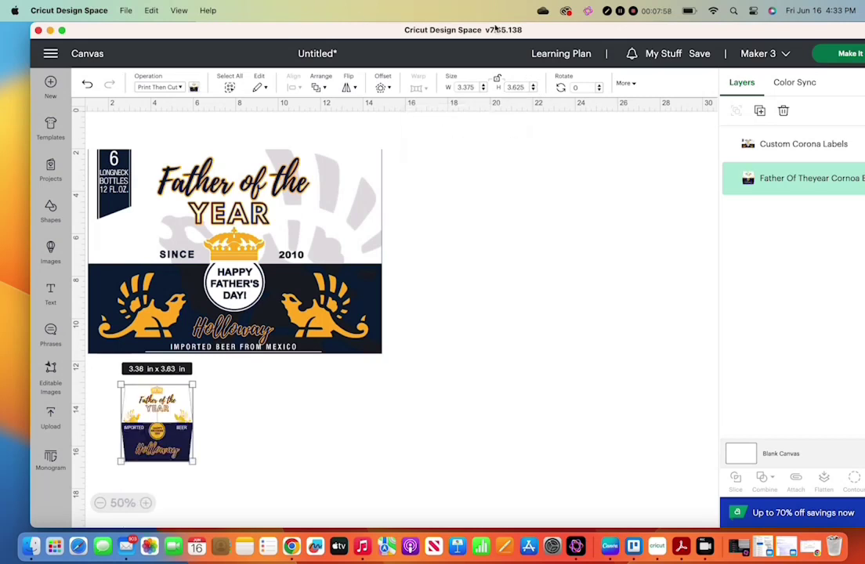
left_click(498, 78)
Step: Hide the Custom Corona Labels box label layer
left_click(797, 147)
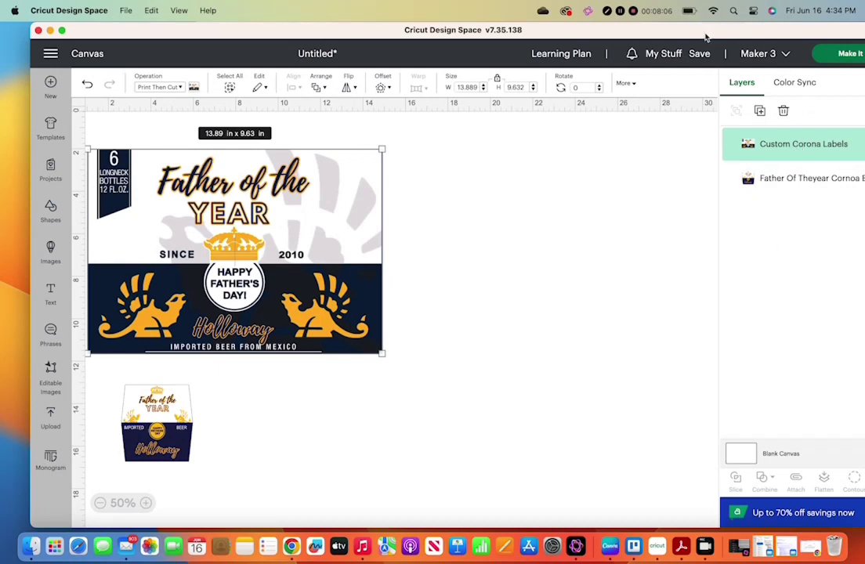
left_click_drag(705, 37, 661, 35)
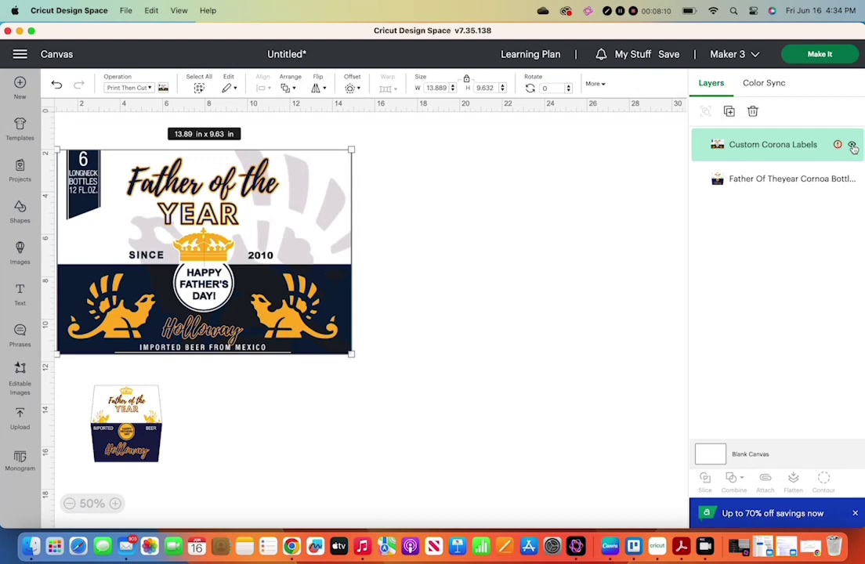
left_click(852, 147)
Step: Move the bottle label up near the canvas top and go to the Print Then Cut mat preview
left_click(144, 437)
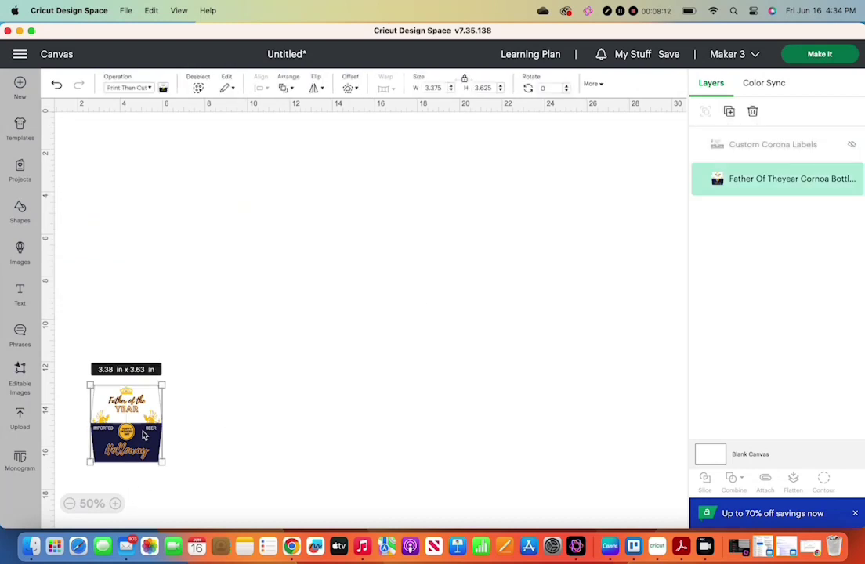
left_click_drag(144, 437, 274, 228)
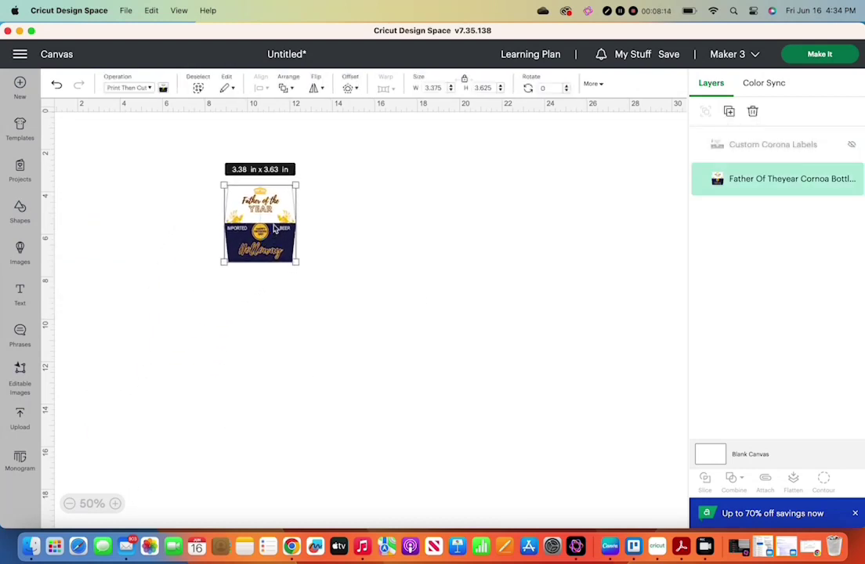
left_click(821, 54)
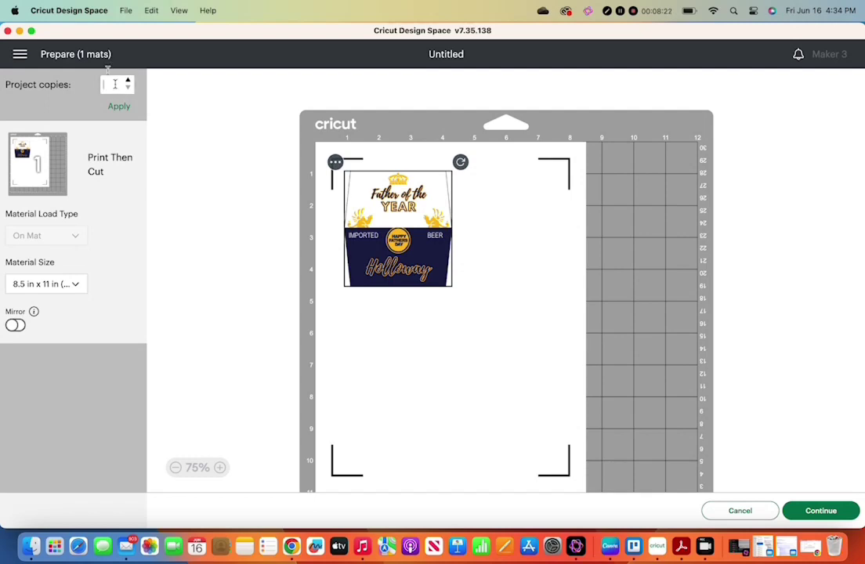
Step: Set project copies to 6, giving three mats of bottle labels, and view mat 2
type("6")
left_click(119, 107)
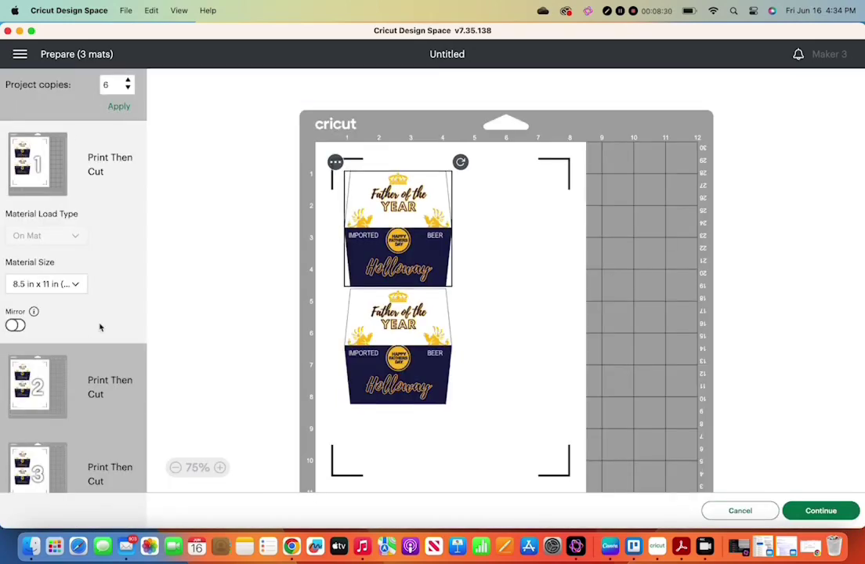
left_click(88, 383)
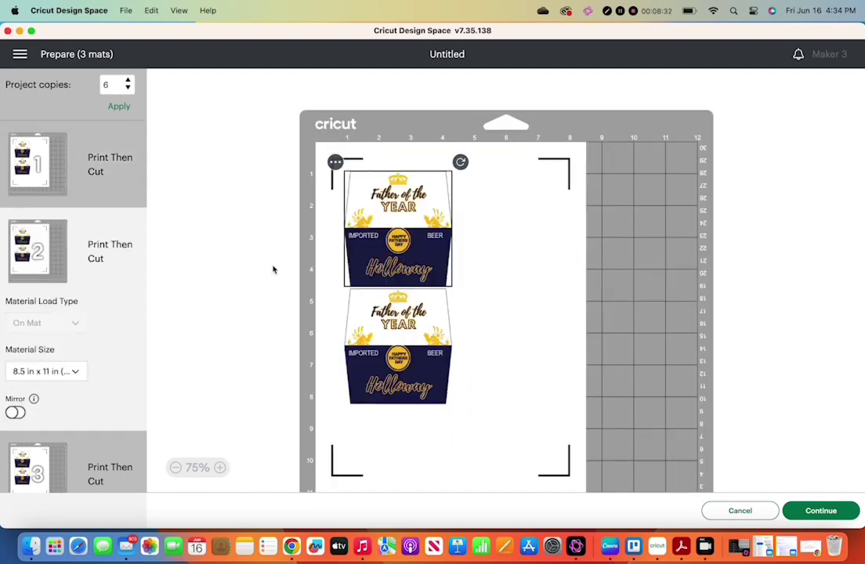
Step: Move one bottle label from mat 2 onto mat 1 beside the top label
left_click(335, 161)
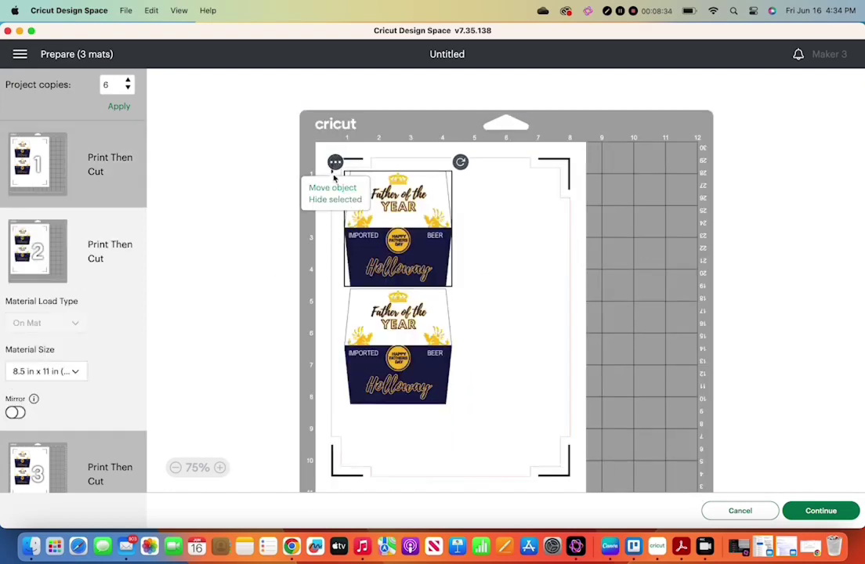
left_click(335, 191)
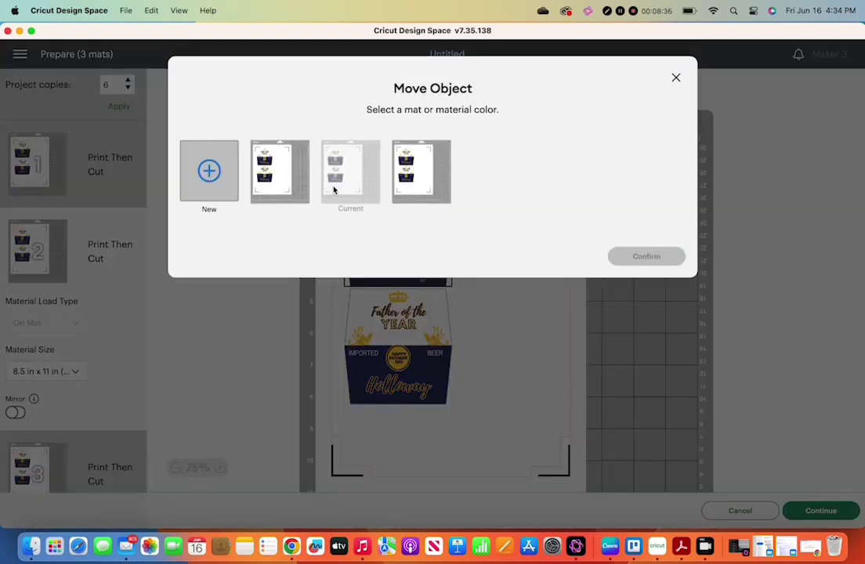
left_click(285, 192)
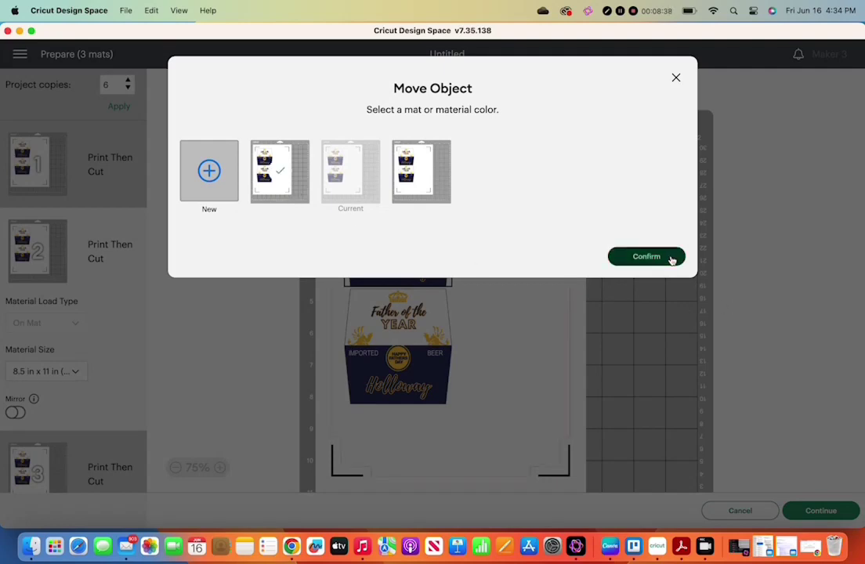
left_click(671, 258)
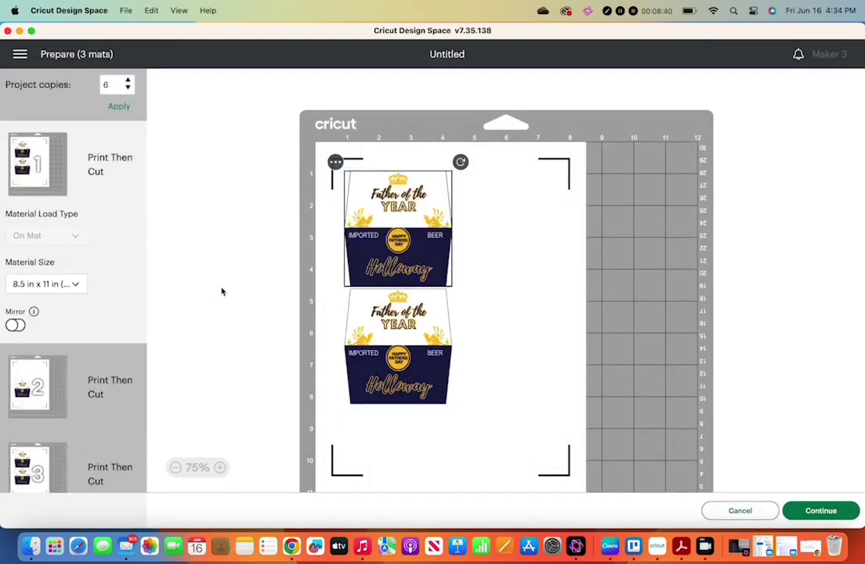
left_click_drag(411, 202, 520, 202)
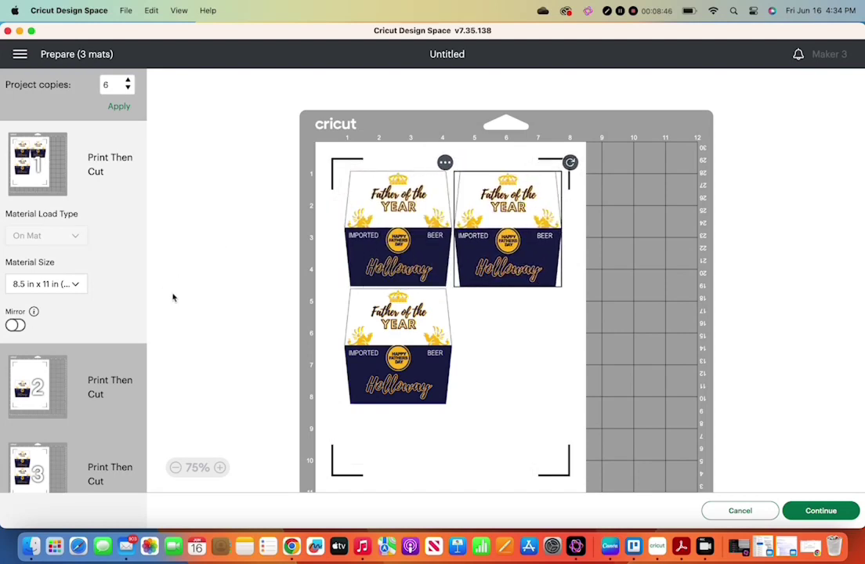
Step: Move mat 2's remaining bottle label onto mat 1 as well
left_click(29, 349)
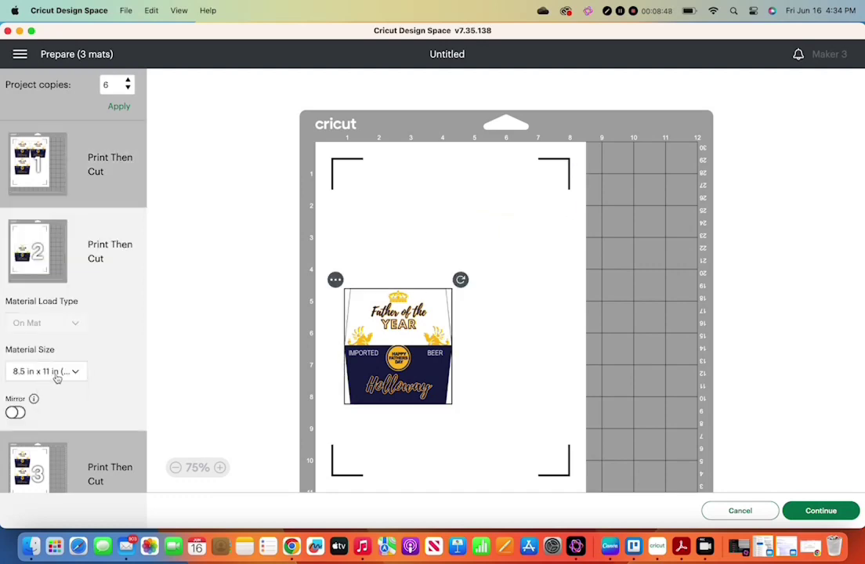
left_click(336, 280)
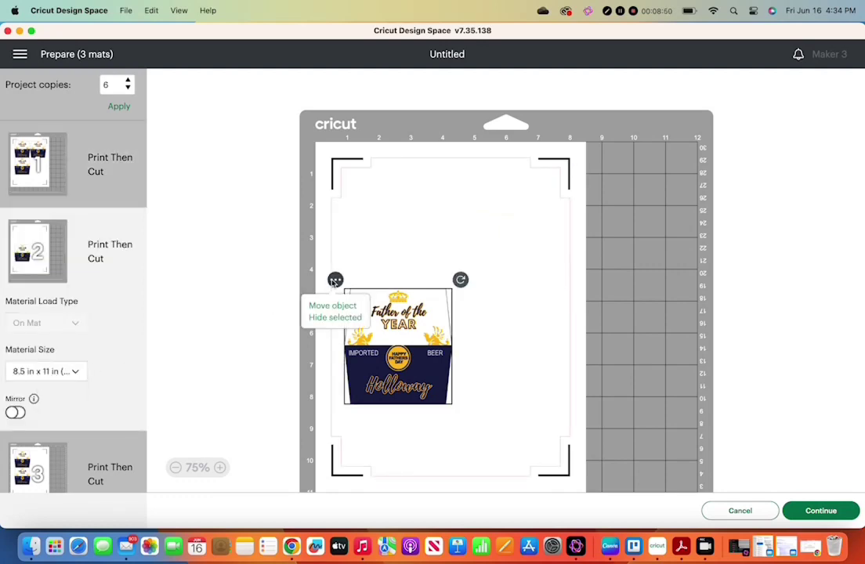
left_click(330, 307)
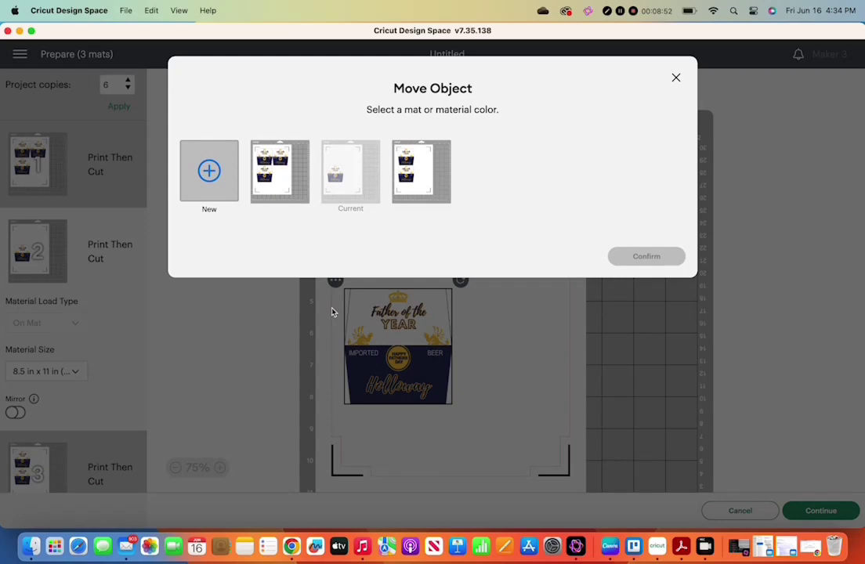
left_click(285, 185)
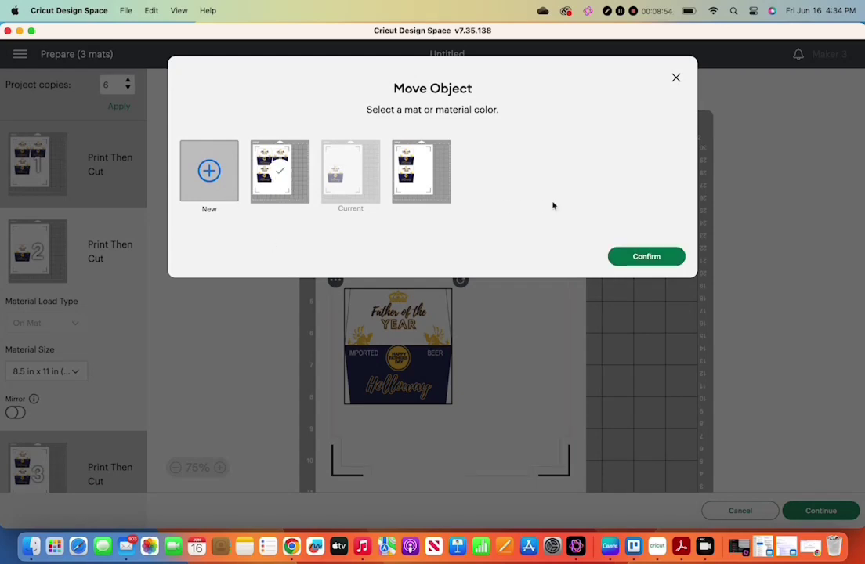
left_click(639, 257)
Step: Arrange the four labels on mat 1 into a 2x2 grid, filling the bottom-right spot
left_click(408, 257)
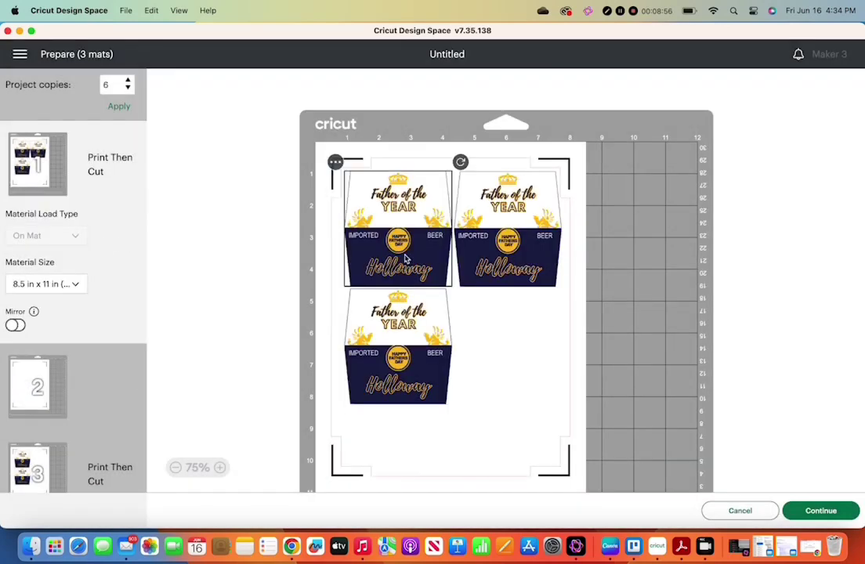
left_click_drag(441, 223, 416, 232)
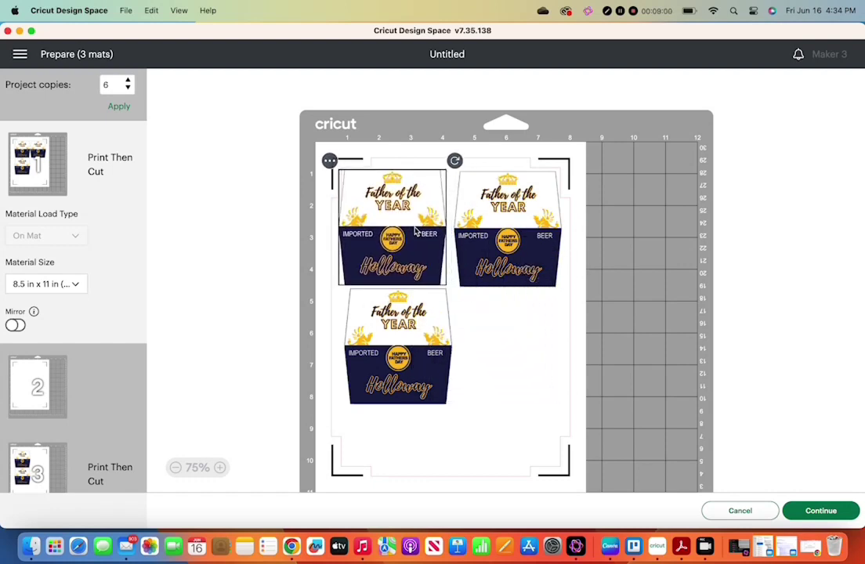
mouse_move(544, 213)
left_mouse_down()
mouse_move(529, 291)
mouse_move(536, 220)
mouse_move(537, 227)
left_mouse_up()
left_click_drag(429, 380, 540, 388)
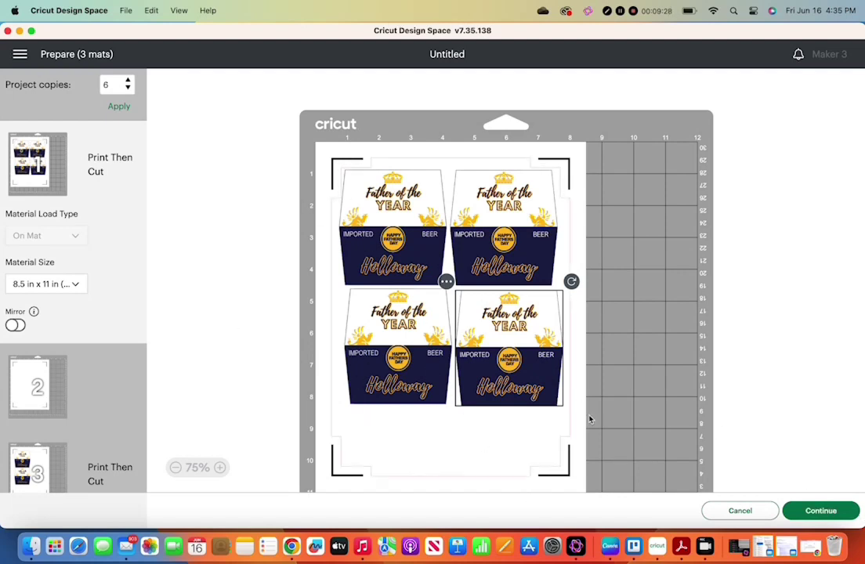
Step: Print mat 1's four bottle labels with Add Bleed turned off
left_click(808, 514)
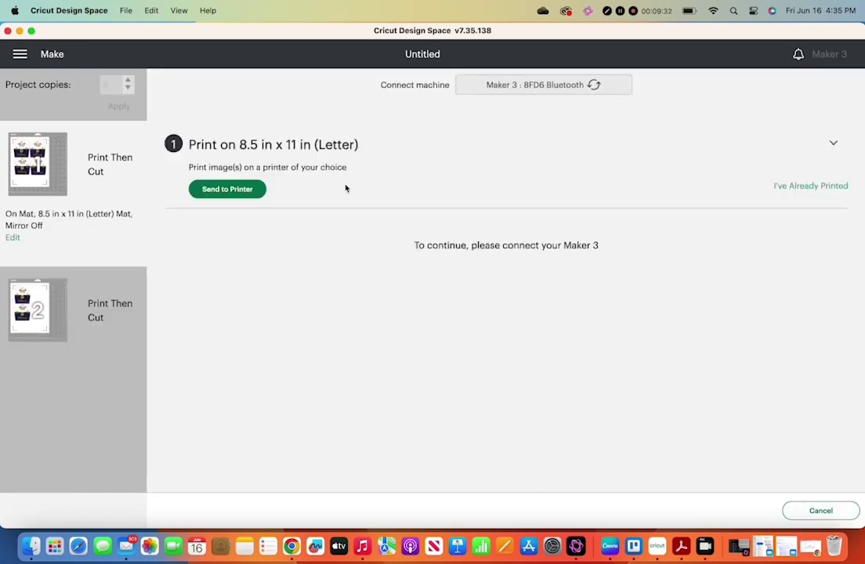
left_click(235, 189)
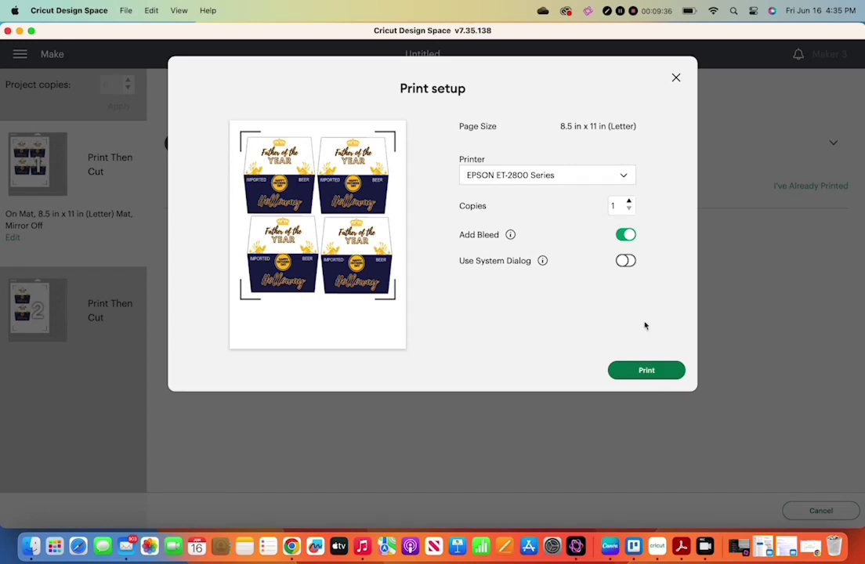
left_click(623, 234)
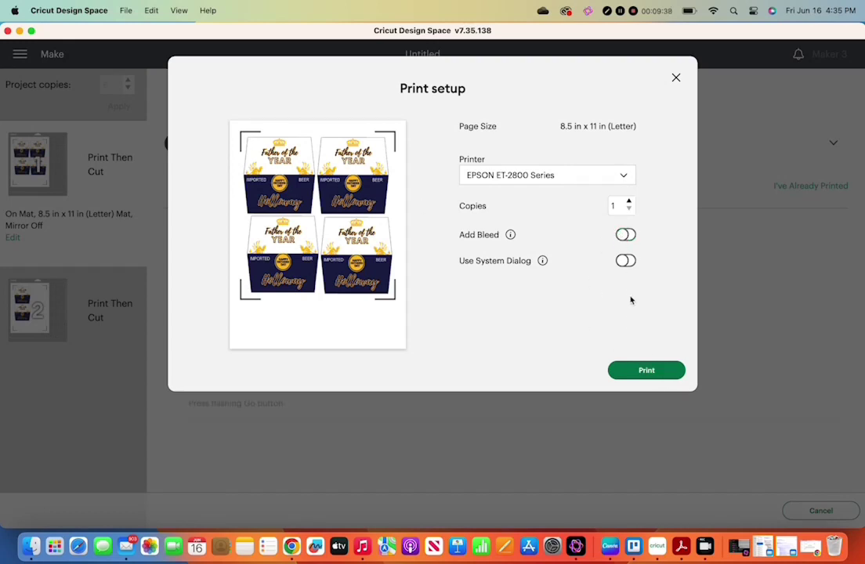
left_click(634, 370)
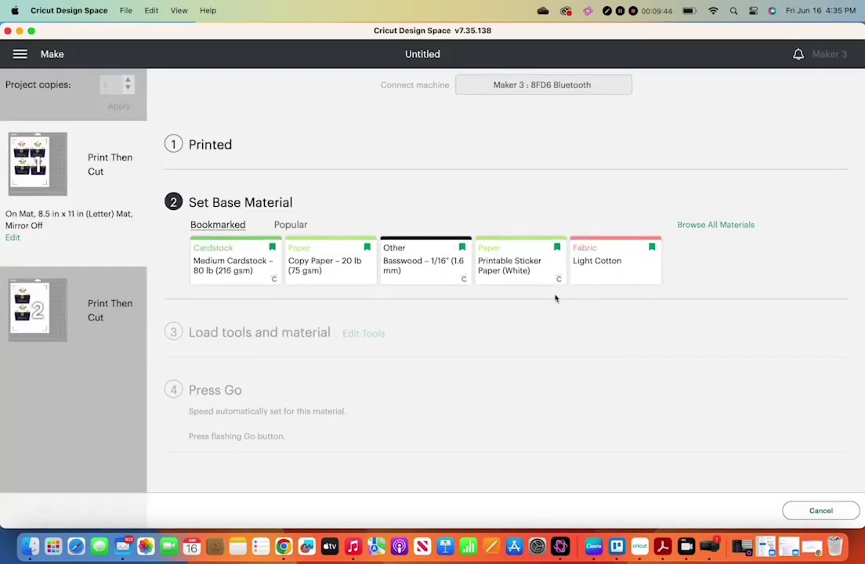
Step: Choose Printable Sticker Paper (White) as the base material
left_click(533, 271)
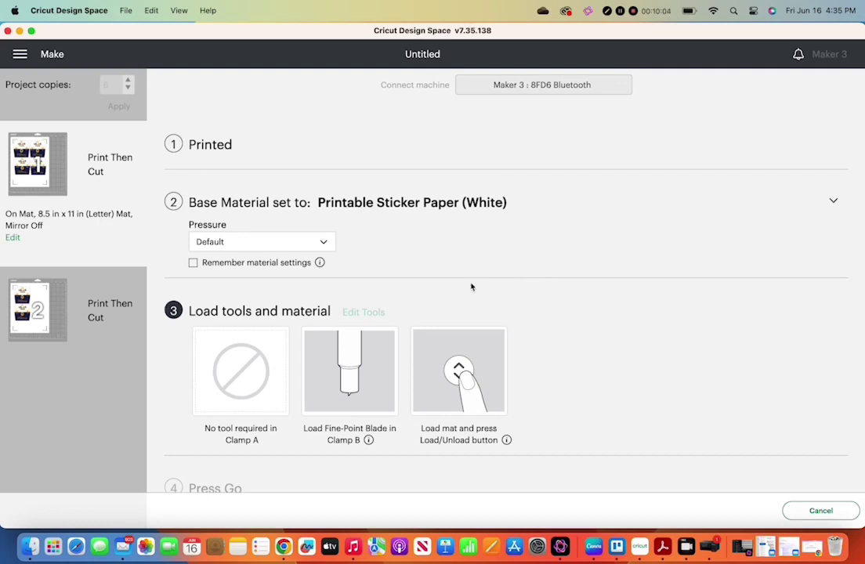
scroll(471, 284, "down", 1)
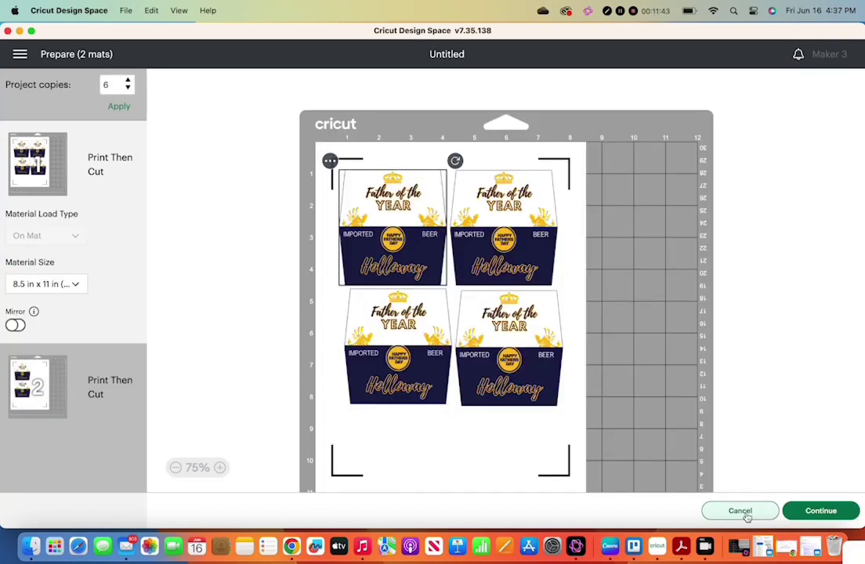
Step: Back on the canvas, show the Custom Corona Labels layer and hide the bottle-label layer
left_click(744, 513)
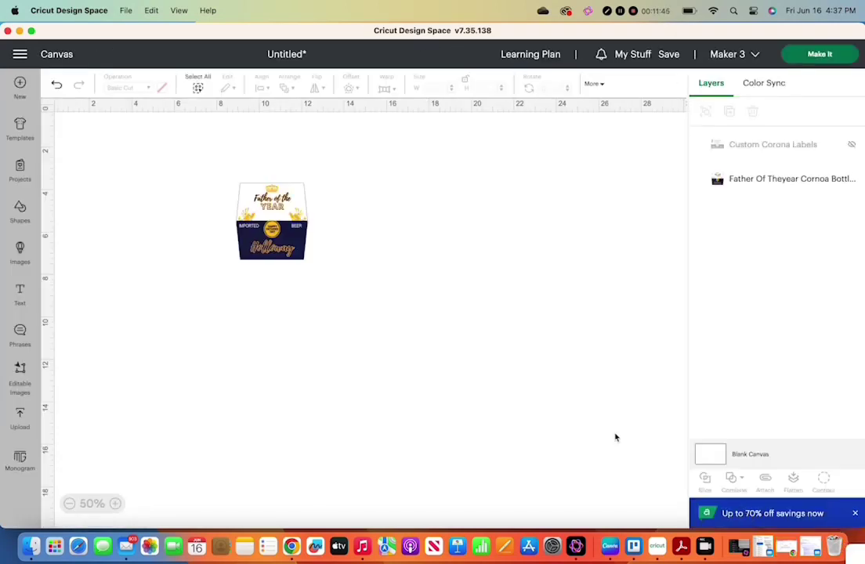
left_click(800, 154)
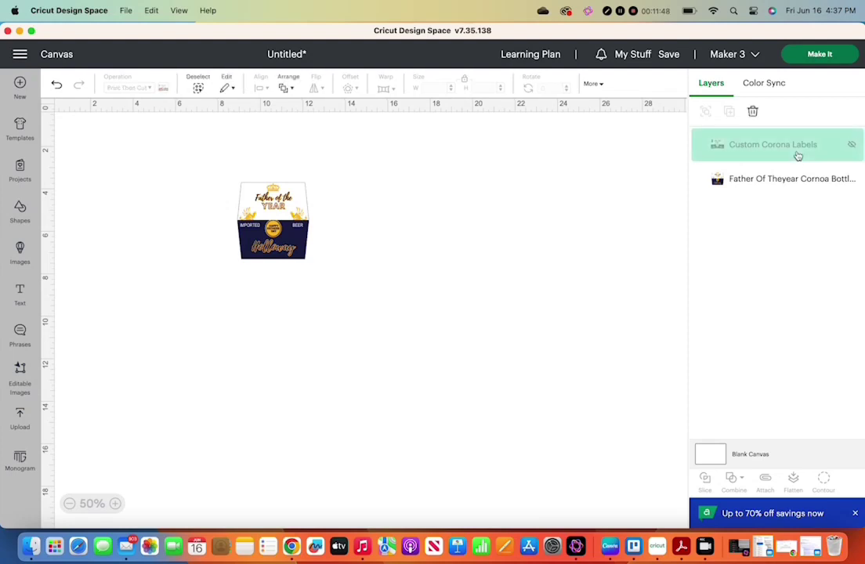
left_click(851, 145)
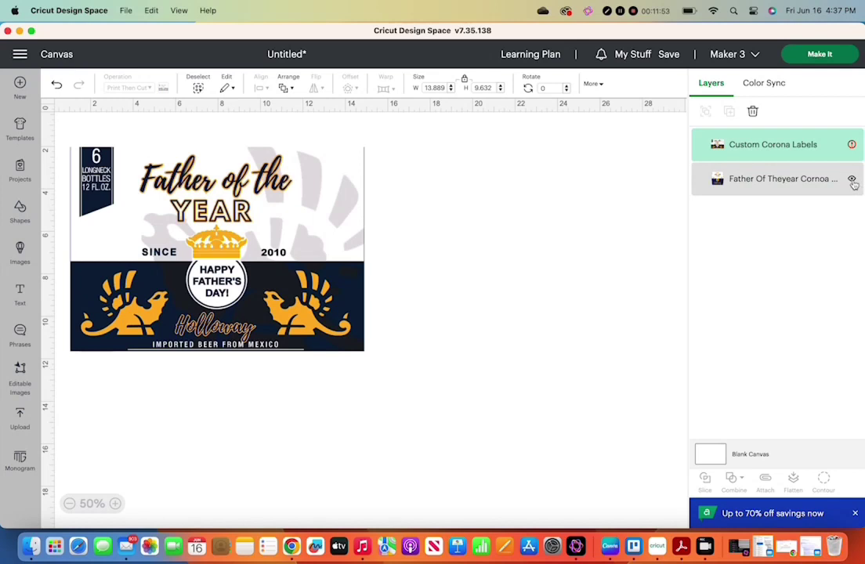
left_click(852, 180)
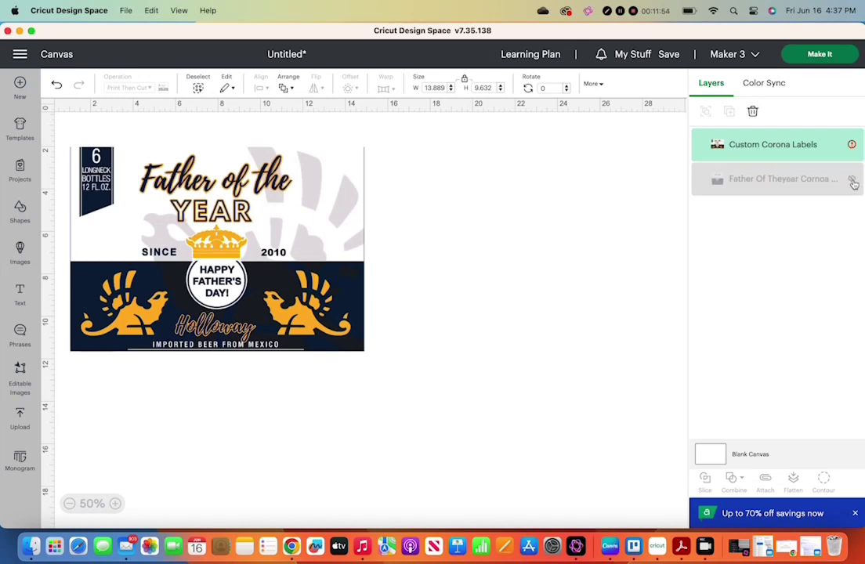
Step: Resize the Custom Corona Labels box label to 7.5 in wide by 5.2 in high
left_click(436, 88)
key("BackSpace")
type("7.5")
key("Return")
key("Tab")
key("BackSpace")
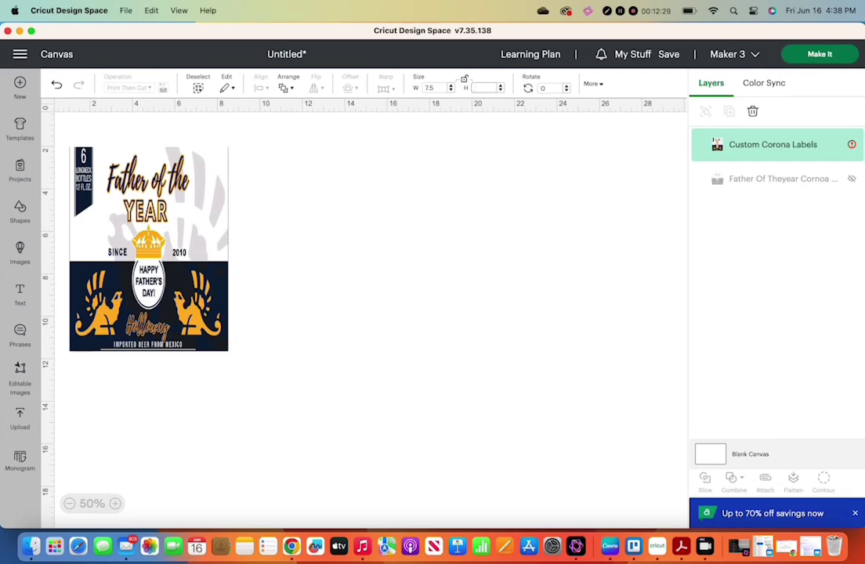
type("5.2")
key("Return")
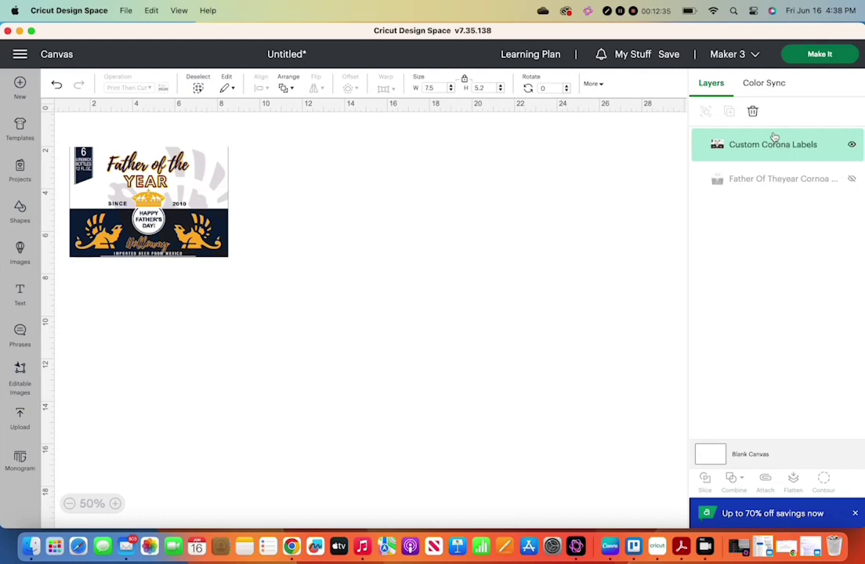
Step: Prepare 2 copies of the box label on mats, nudge it higher, and continue to printing
left_click(818, 56)
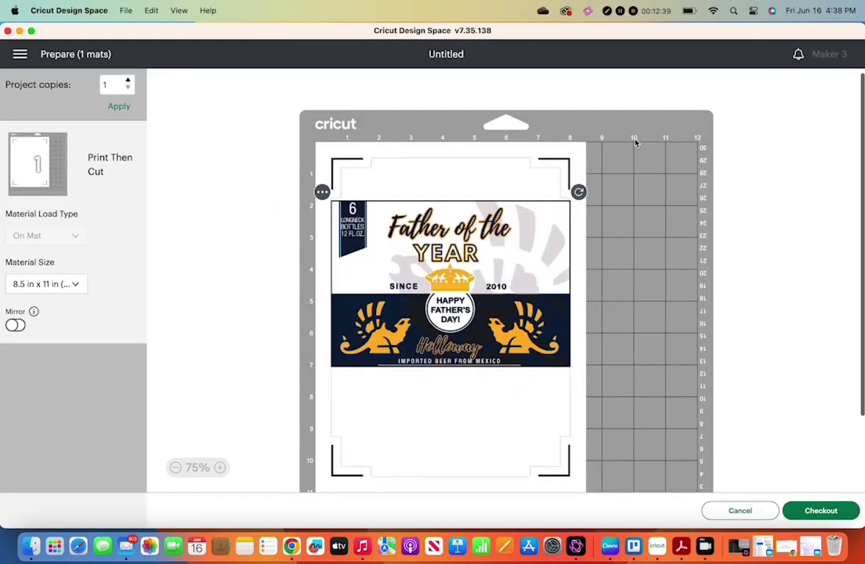
left_click(107, 83)
key("BackSpace")
type("2")
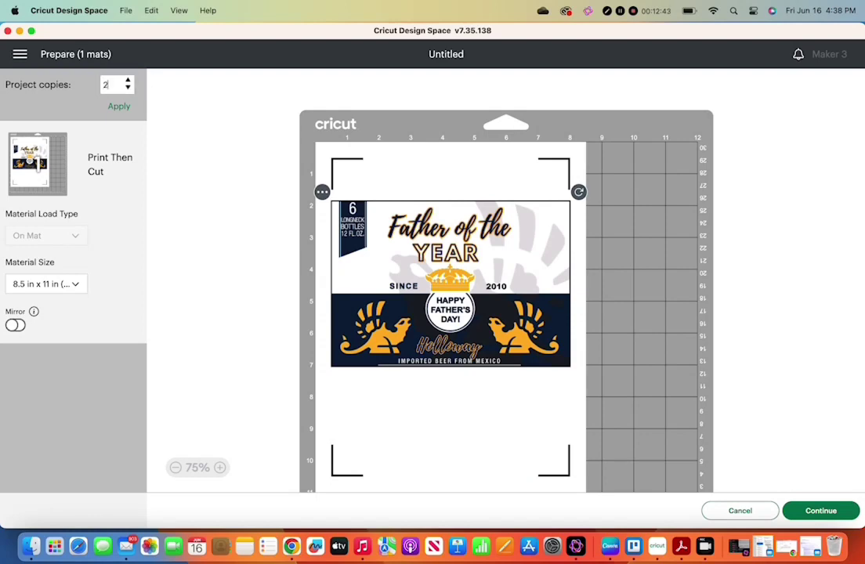
key("Return")
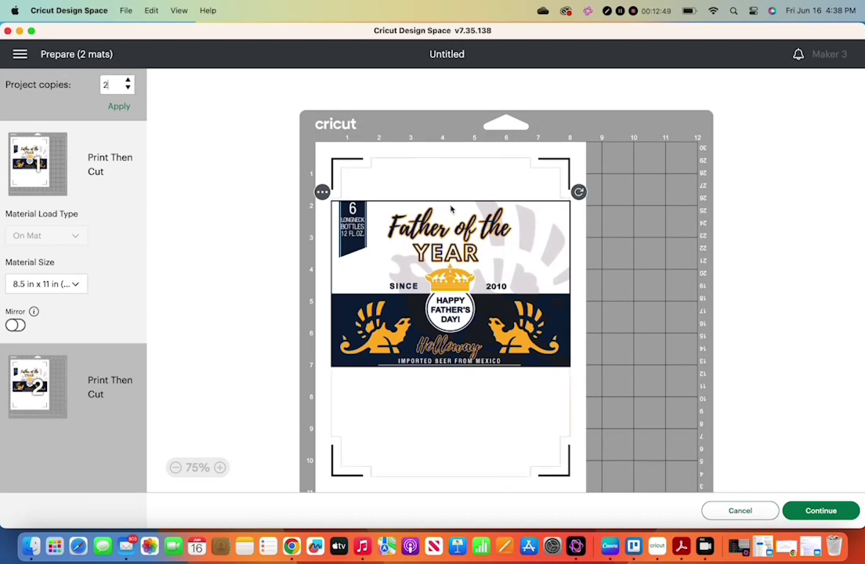
left_click_drag(453, 273, 453, 238)
left_click(839, 511)
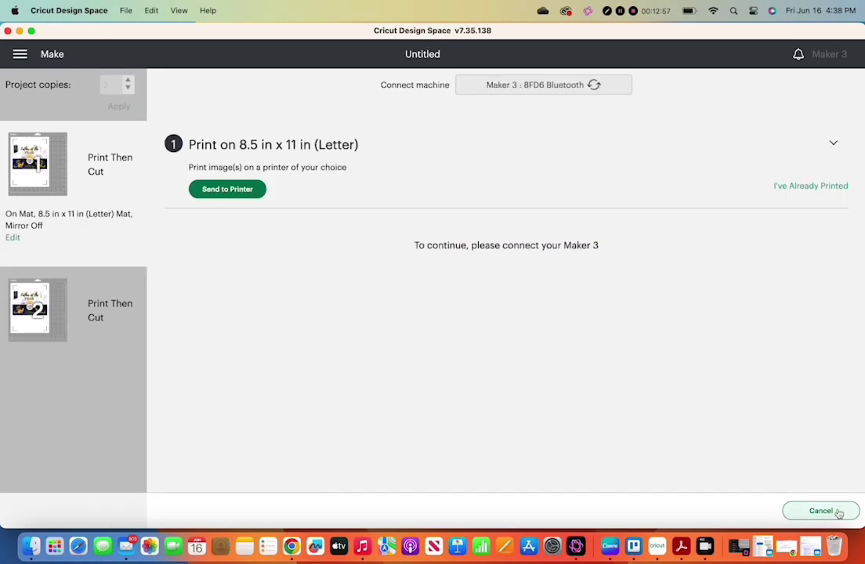
Step: Print the box-label mat with Add Bleed turned off and Use System Dialog turned on
left_click(235, 192)
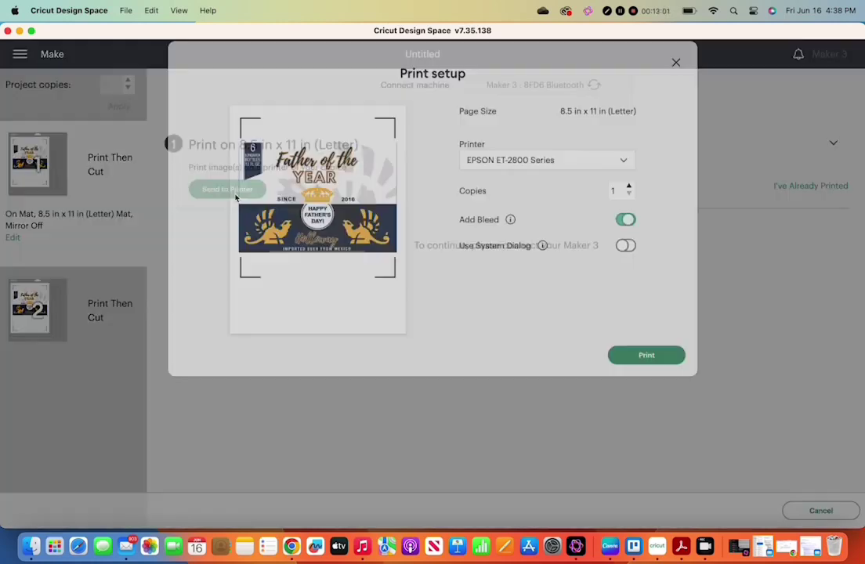
left_click(625, 235)
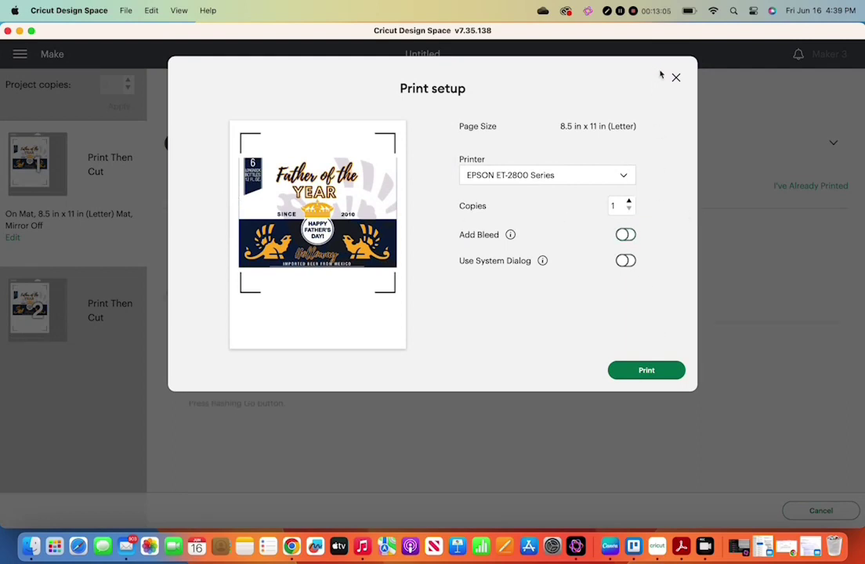
left_click(626, 262)
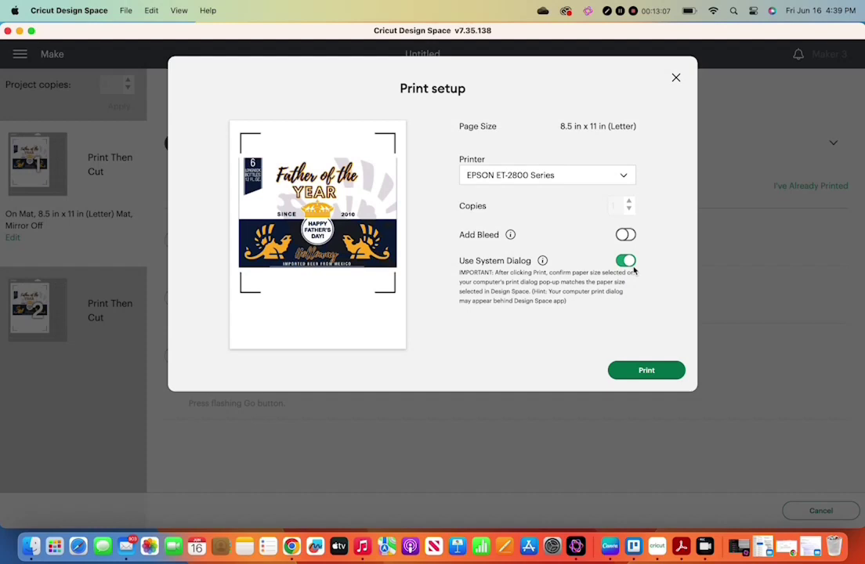
left_click(657, 372)
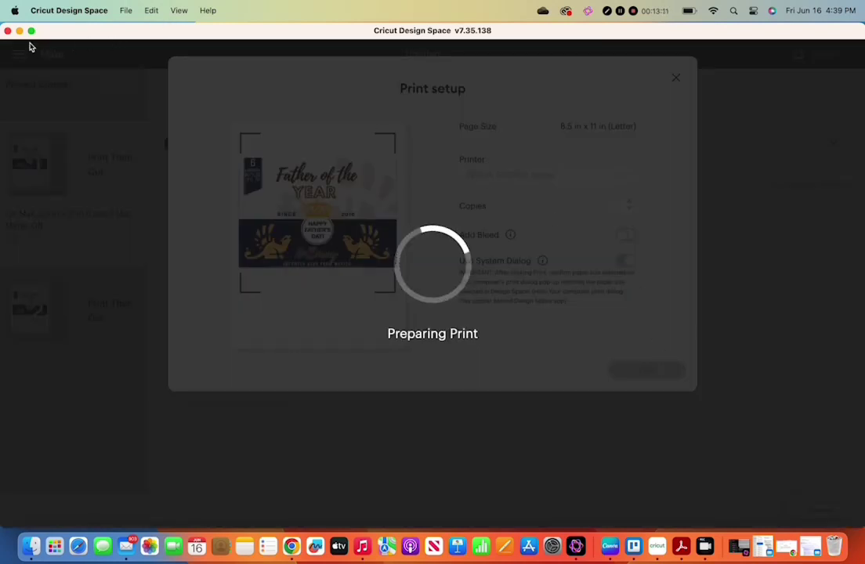
Step: Quit Design Space, after one cancelled attempt, to bring up the macOS Print dialog
left_click(9, 31)
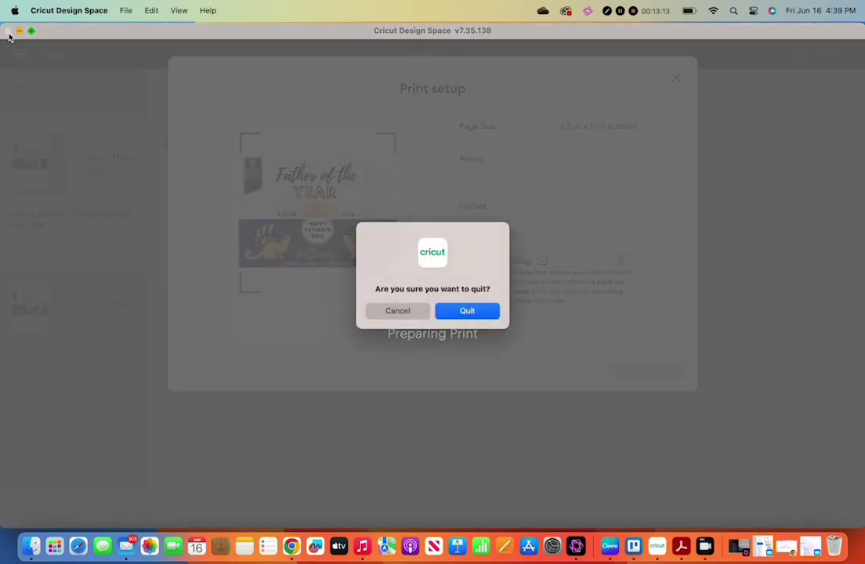
left_click(409, 313)
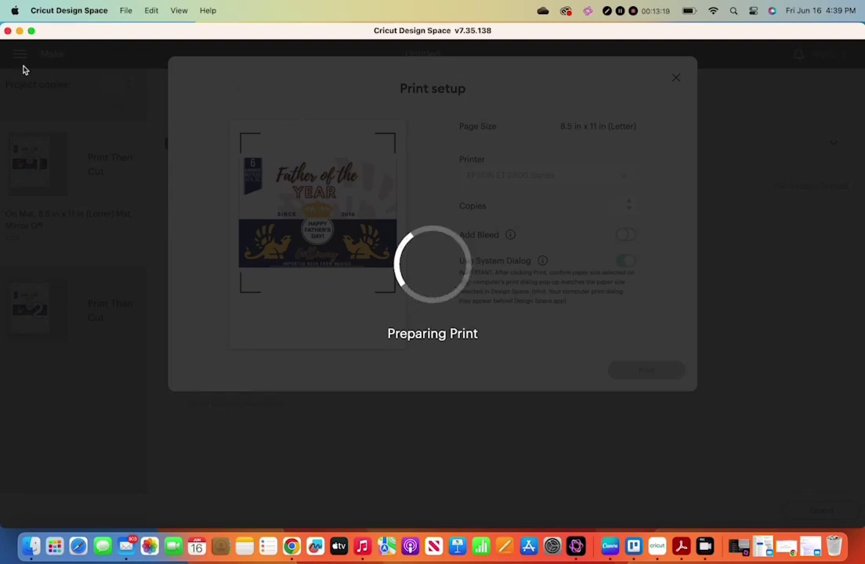
left_click(8, 31)
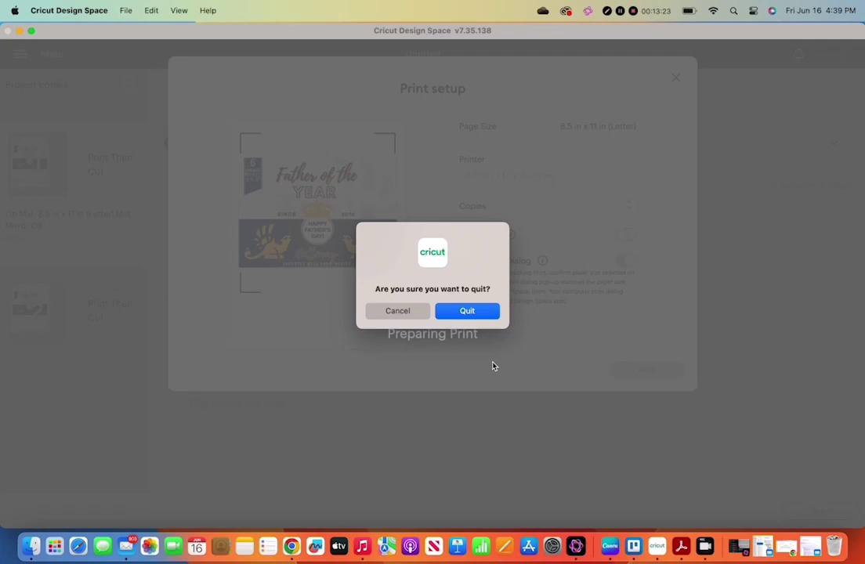
left_click(484, 316)
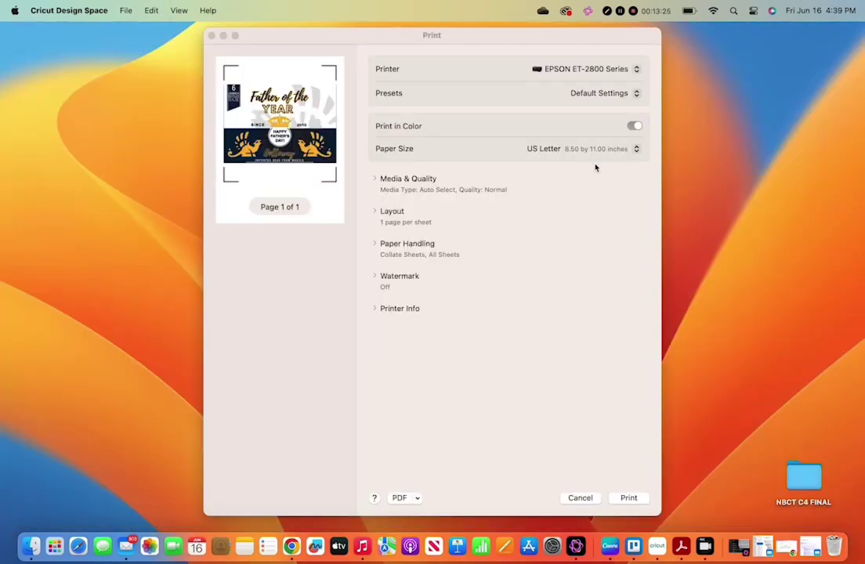